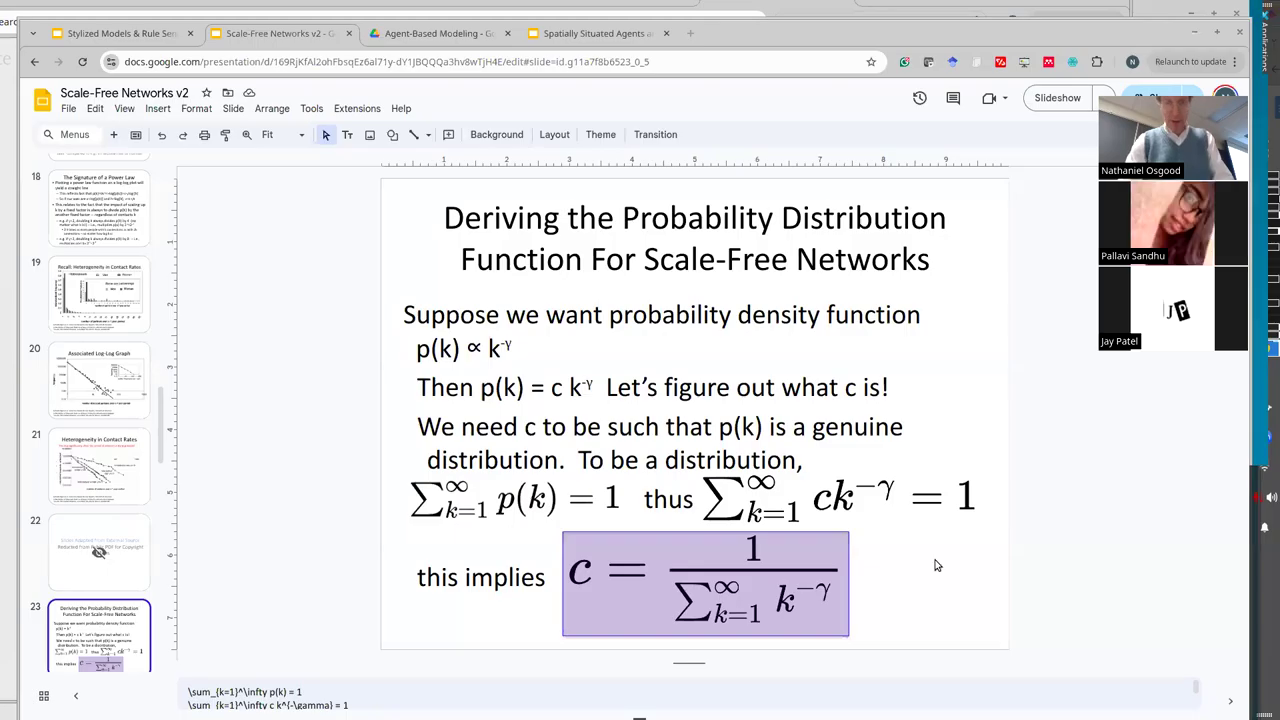
- Move the Chrome slides window aside to reach the lecture deck tabs
left_click_drag(942, 40, 816, 175)
- Switch to the Spatially Situated Agents deck and nudge the browser window back into place
left_click(466, 168)
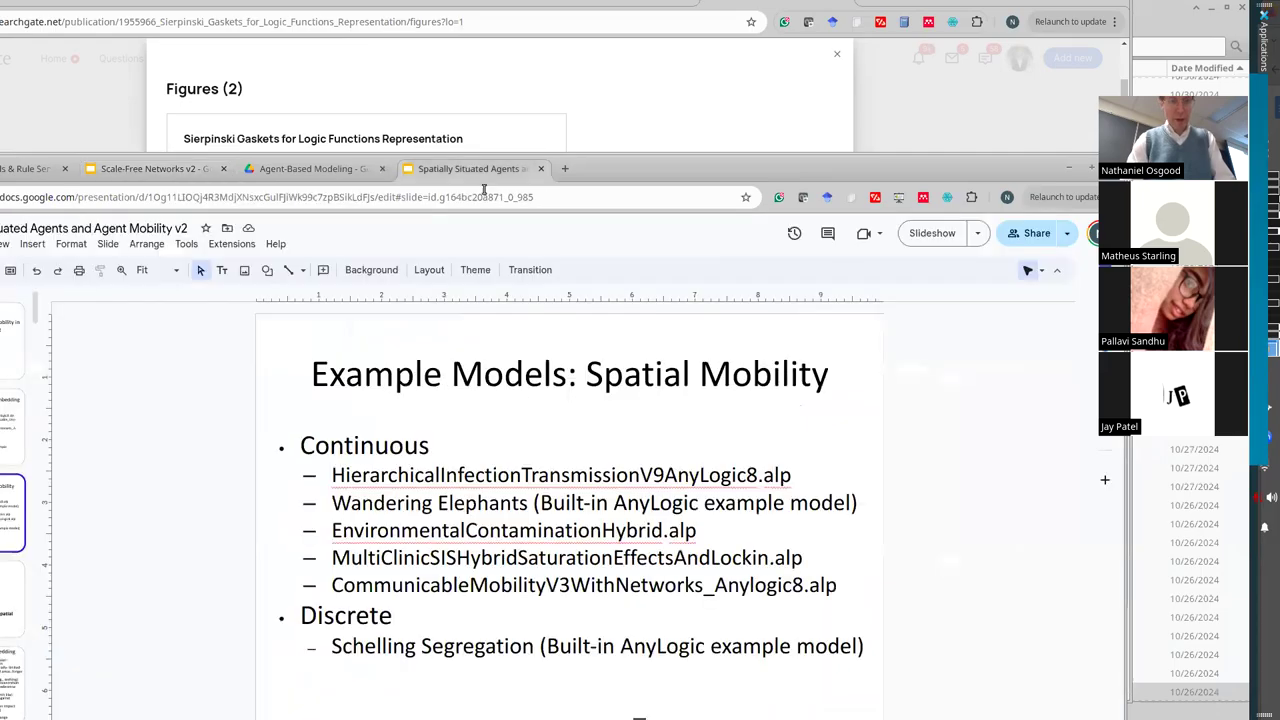
left_click_drag(639, 160, 599, 65)
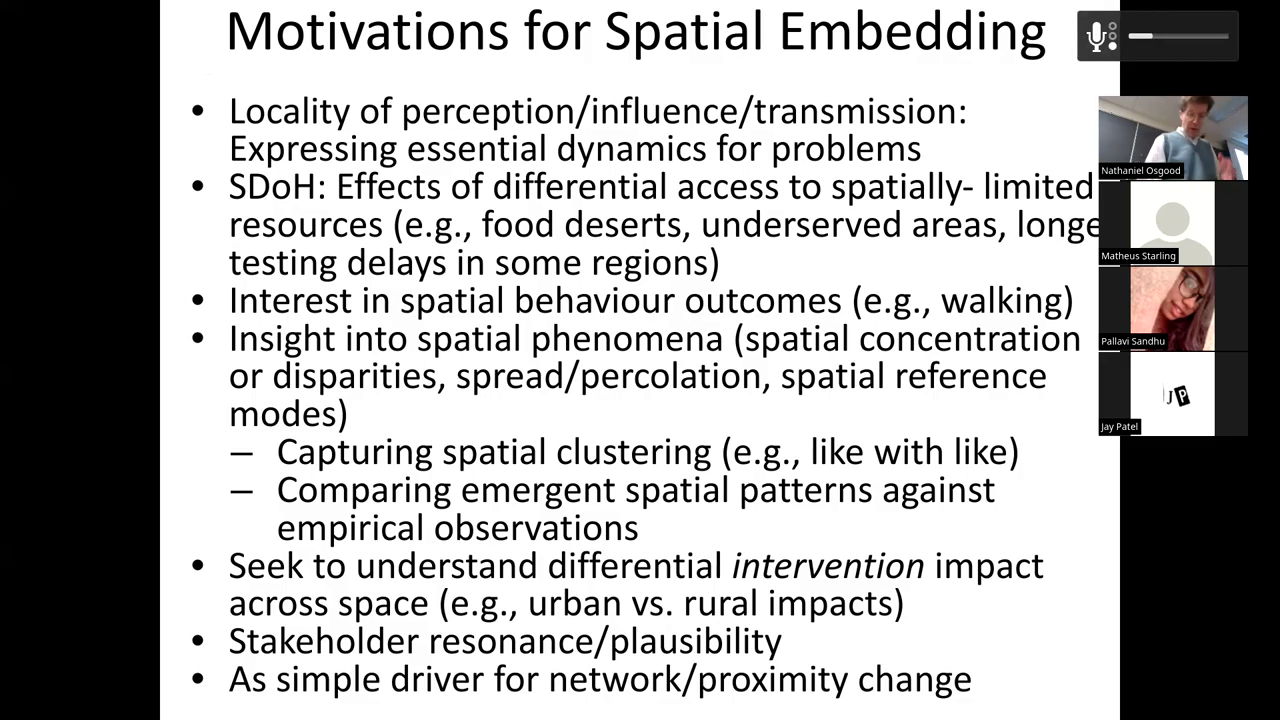
- Exit the slideshow, switch to AnyLogic, and cancel the Open dialog
key("Escape")
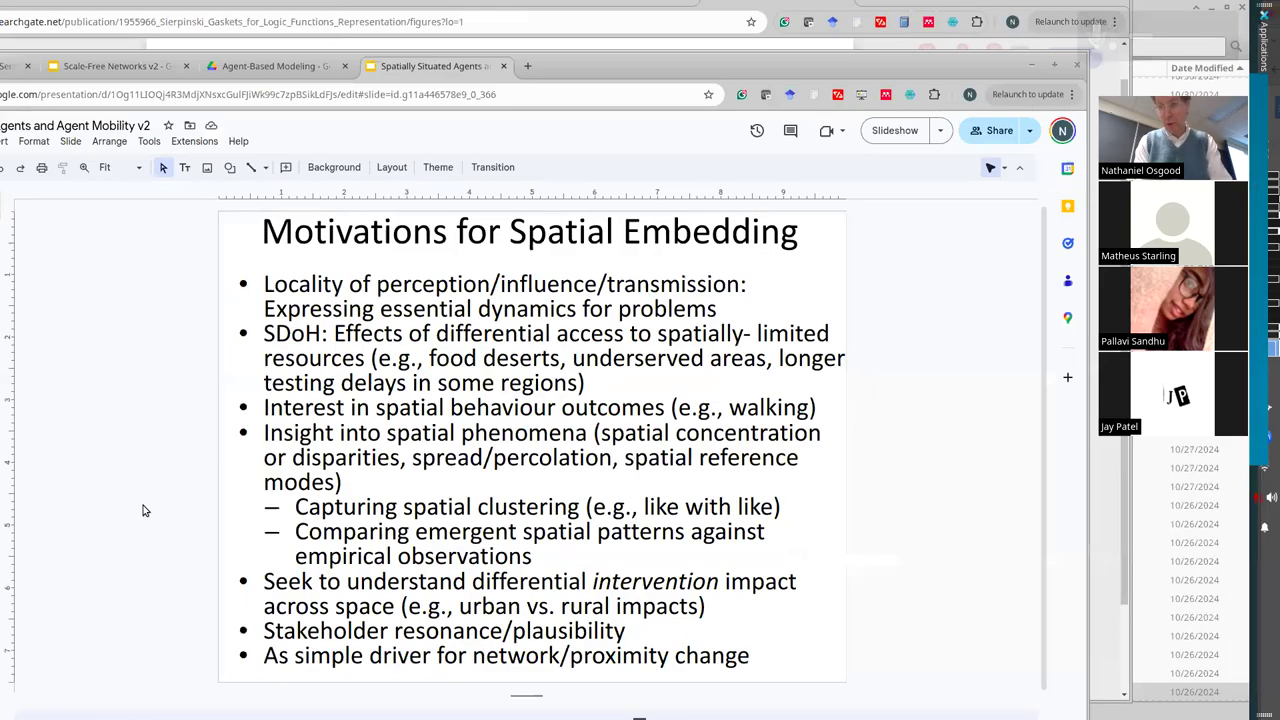
key("alt+Tab")
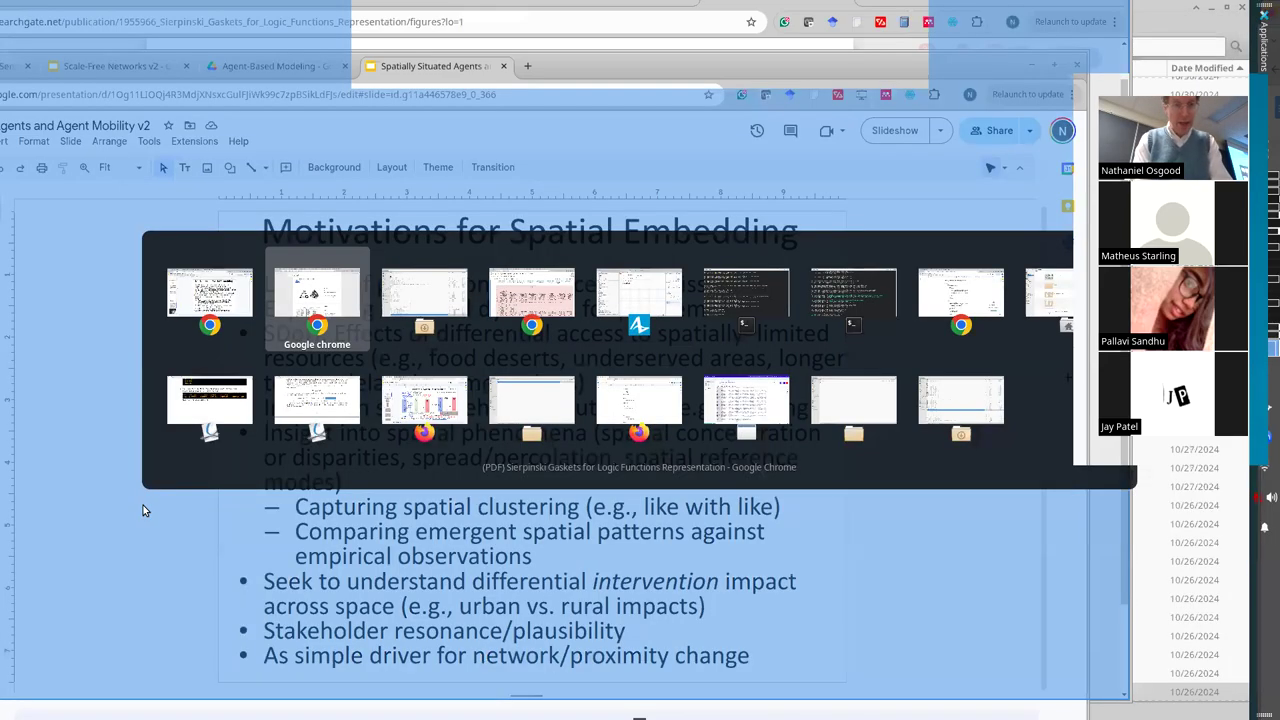
key("alt+Tab")
key("alt+Tab")
key("alt+Tab")
key("ctrl+o")
key("Escape")
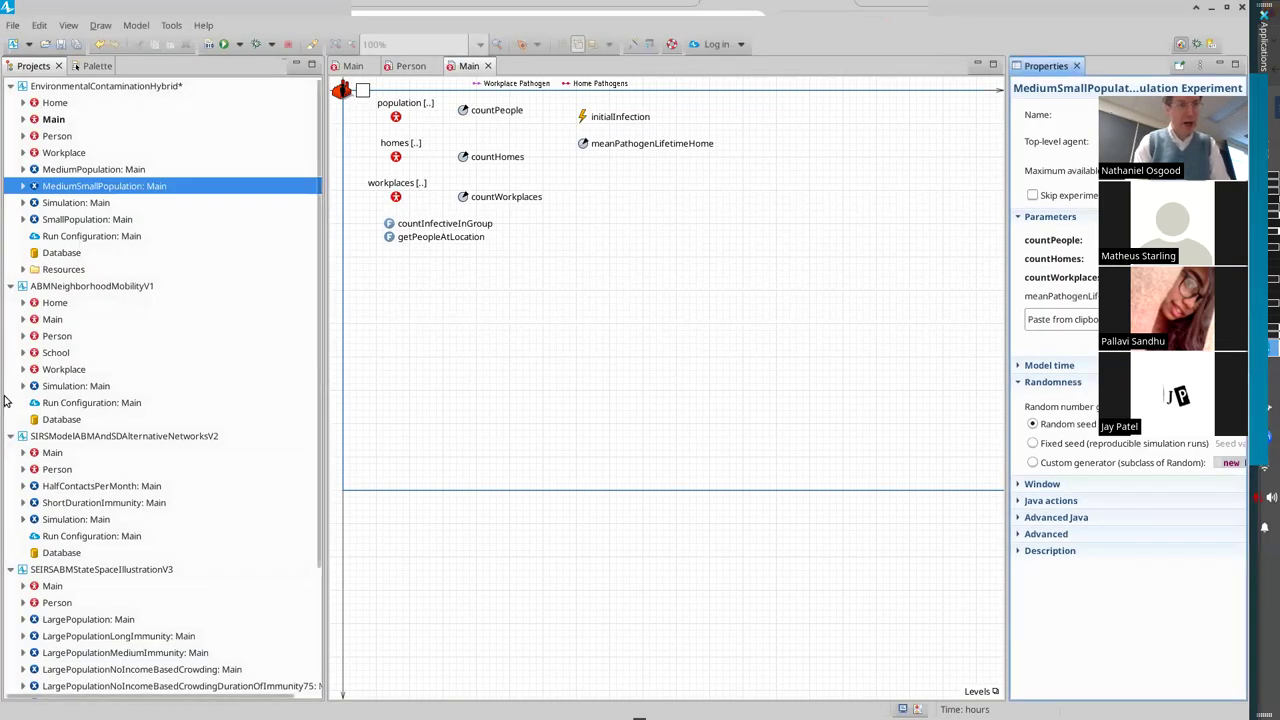
- Open Help > Example Models to list the 111 built-in examples
left_click(204, 25)
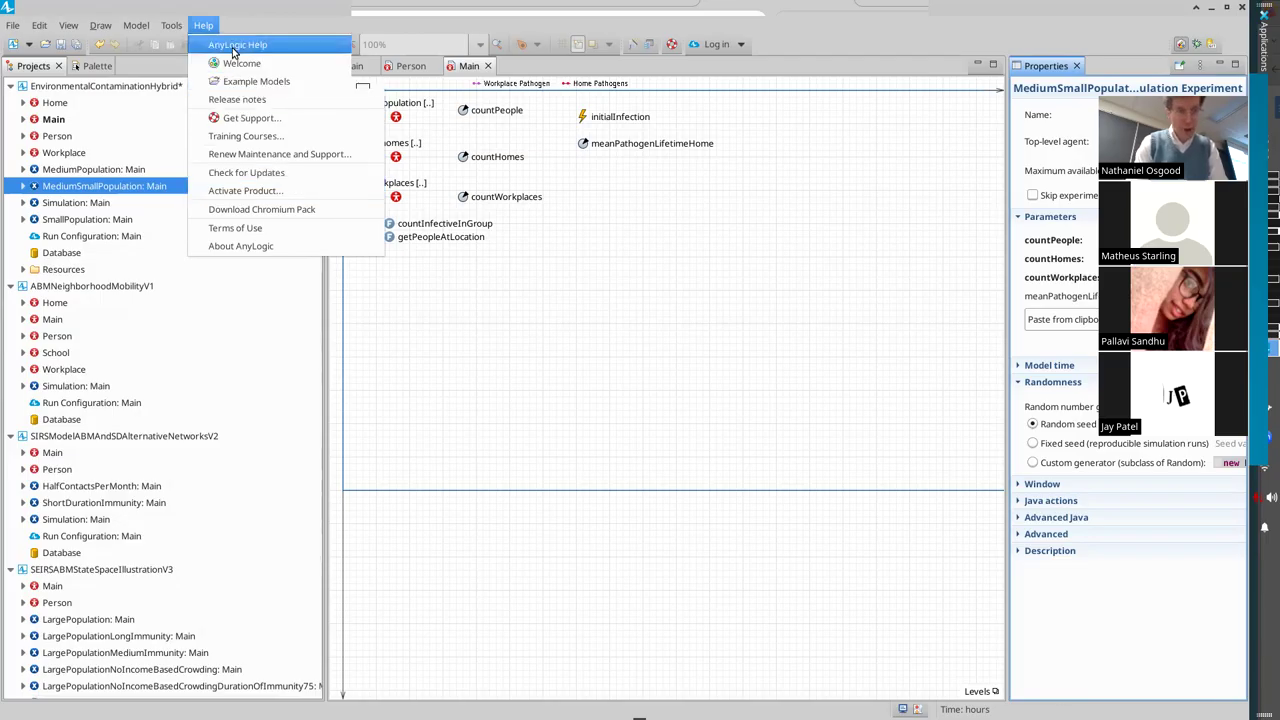
left_click(241, 81)
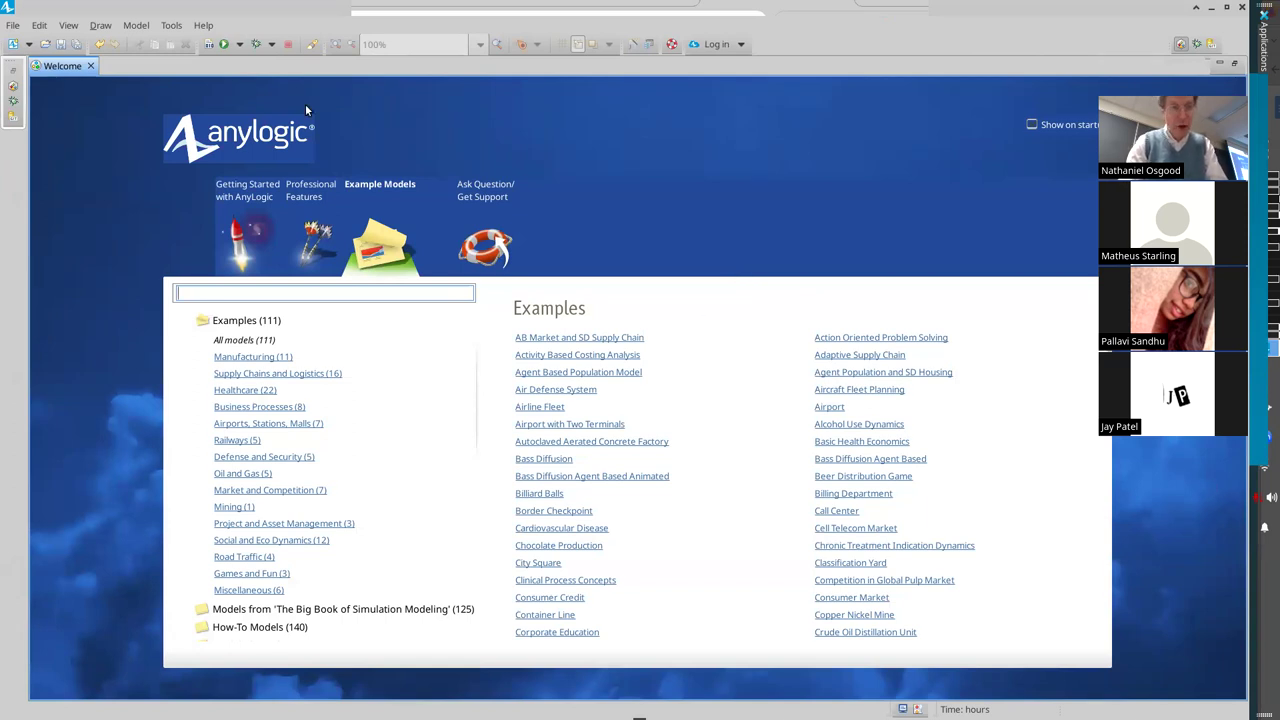
left_click(204, 25)
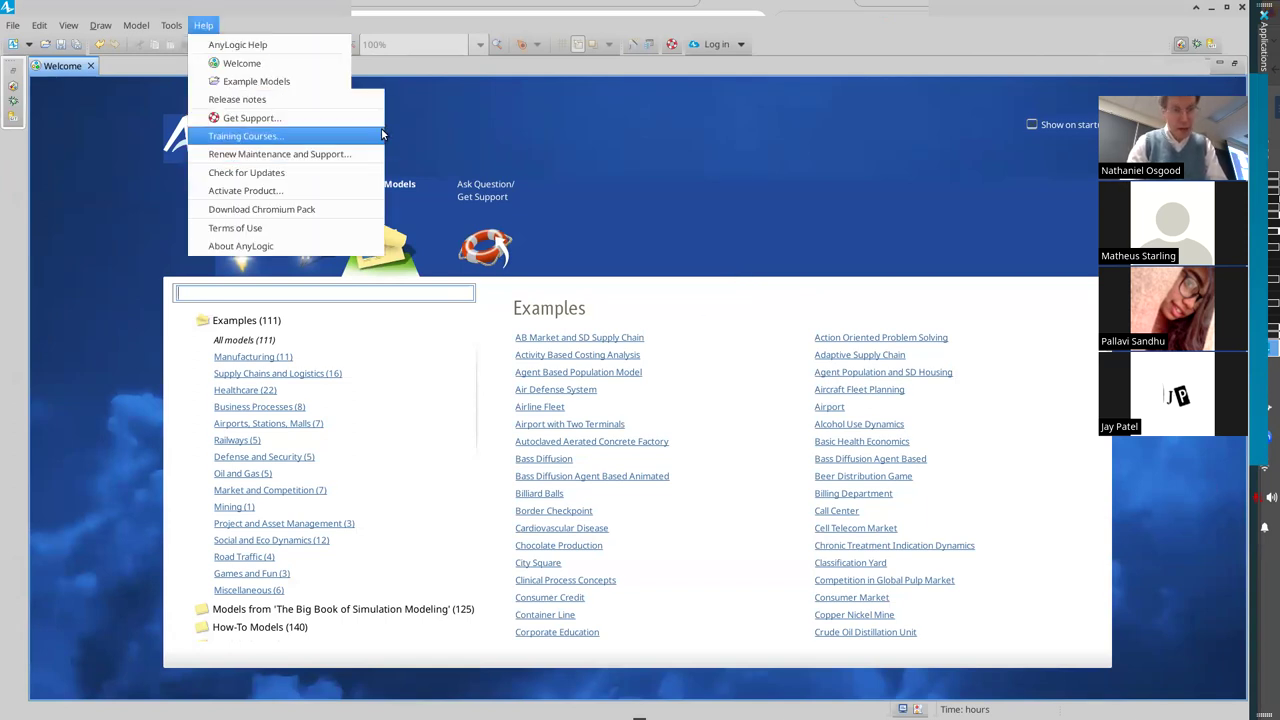
left_click(707, 278)
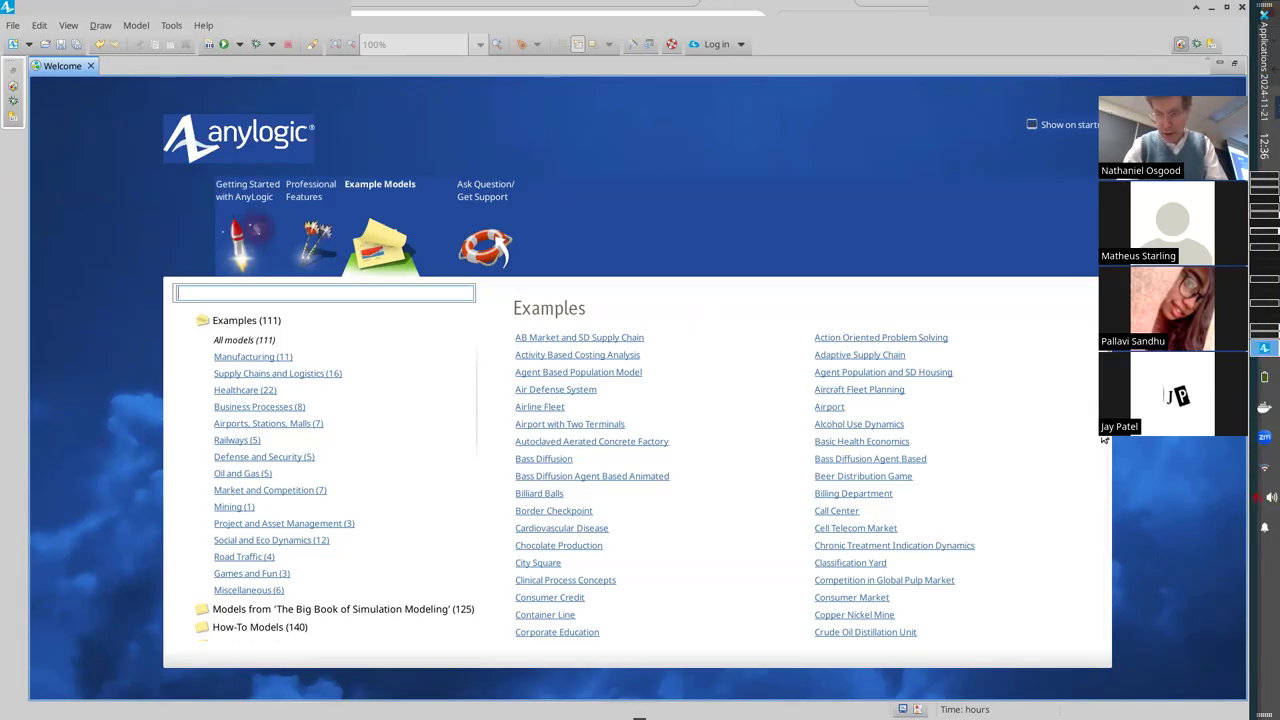
- Scroll to the bottom of the Examples list and open The Game of Life
left_click_drag(1106, 400, 1139, 646)
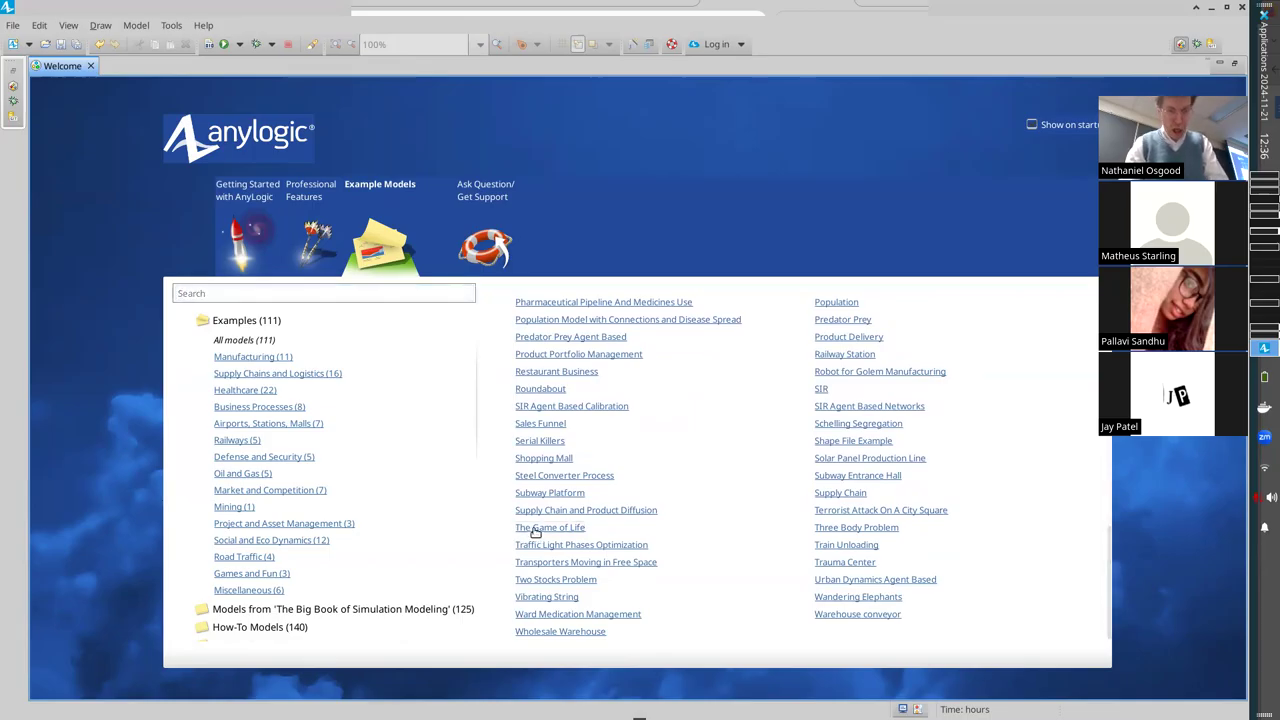
left_click(540, 528)
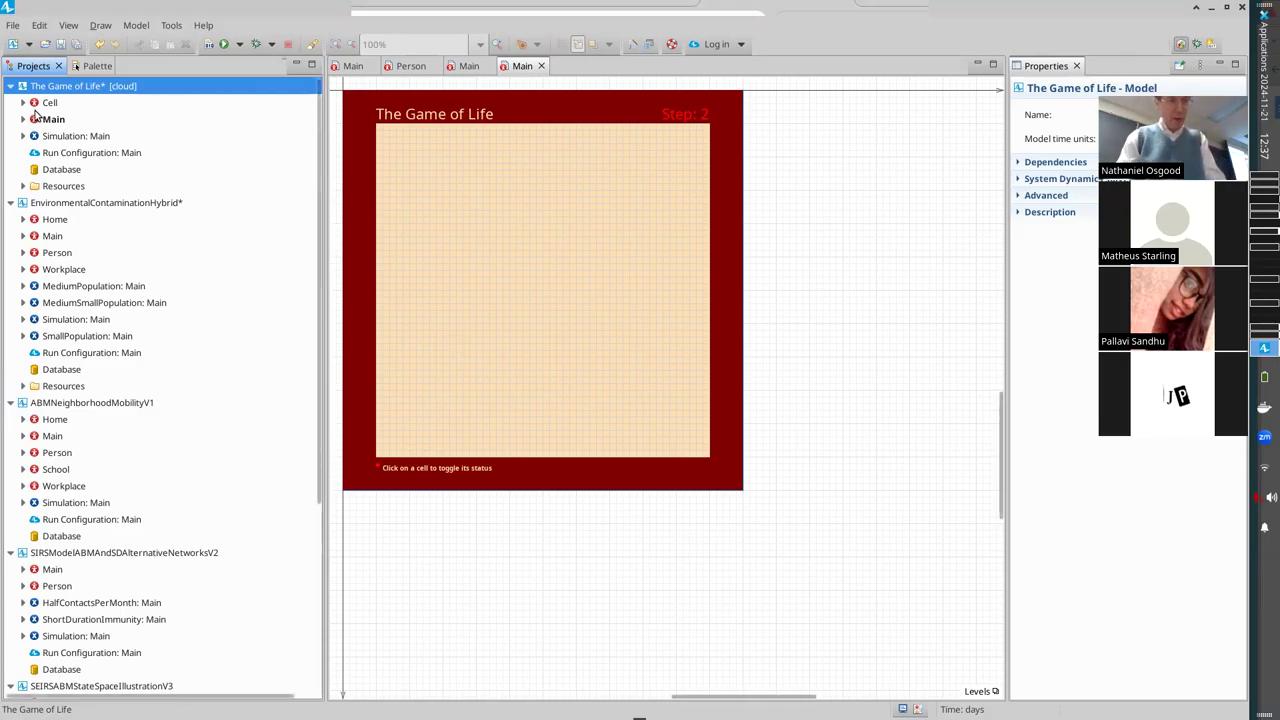
- Run the Simulation: Main experiment and bring the running Game of Life window forward
right_click(58, 136)
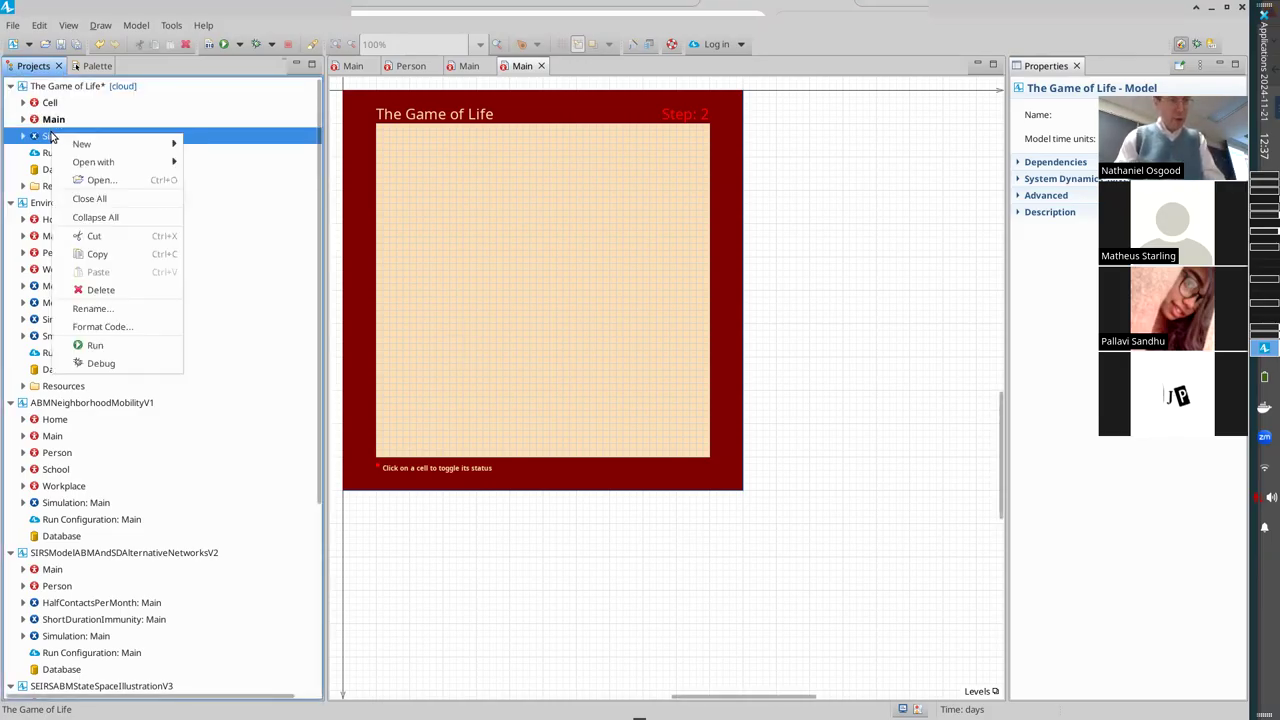
left_click(110, 346)
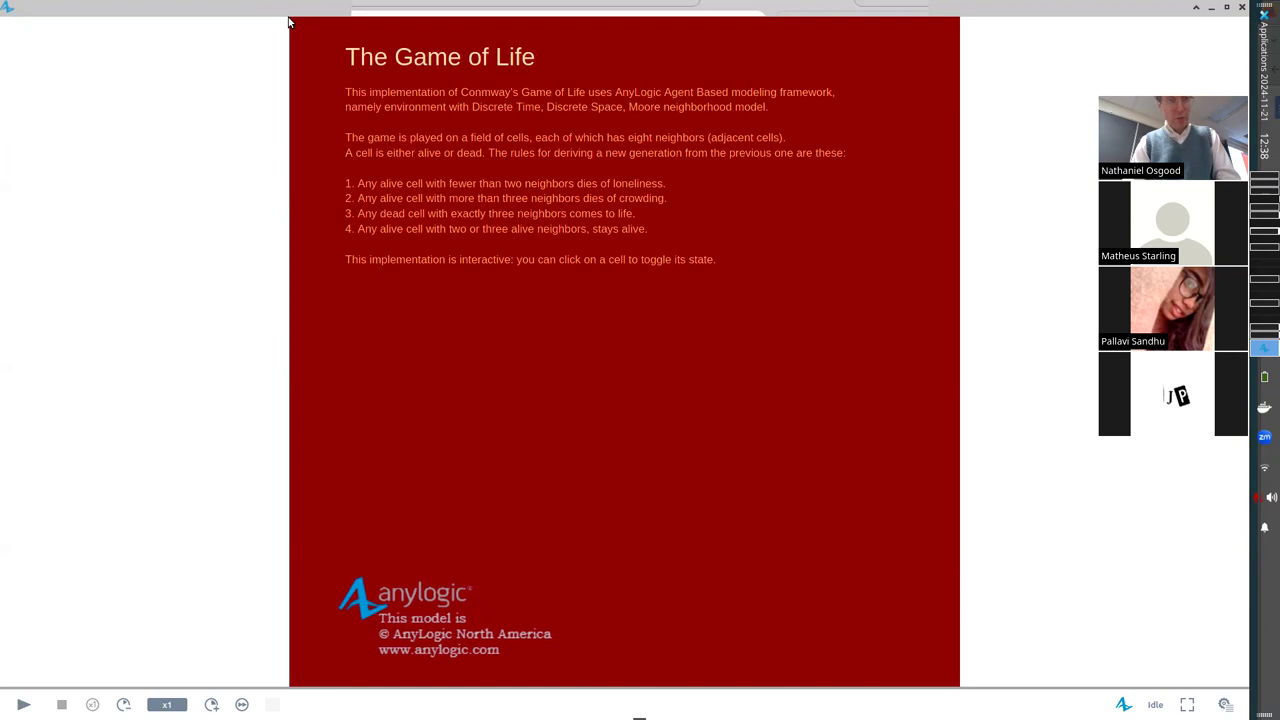
key("alt+Tab")
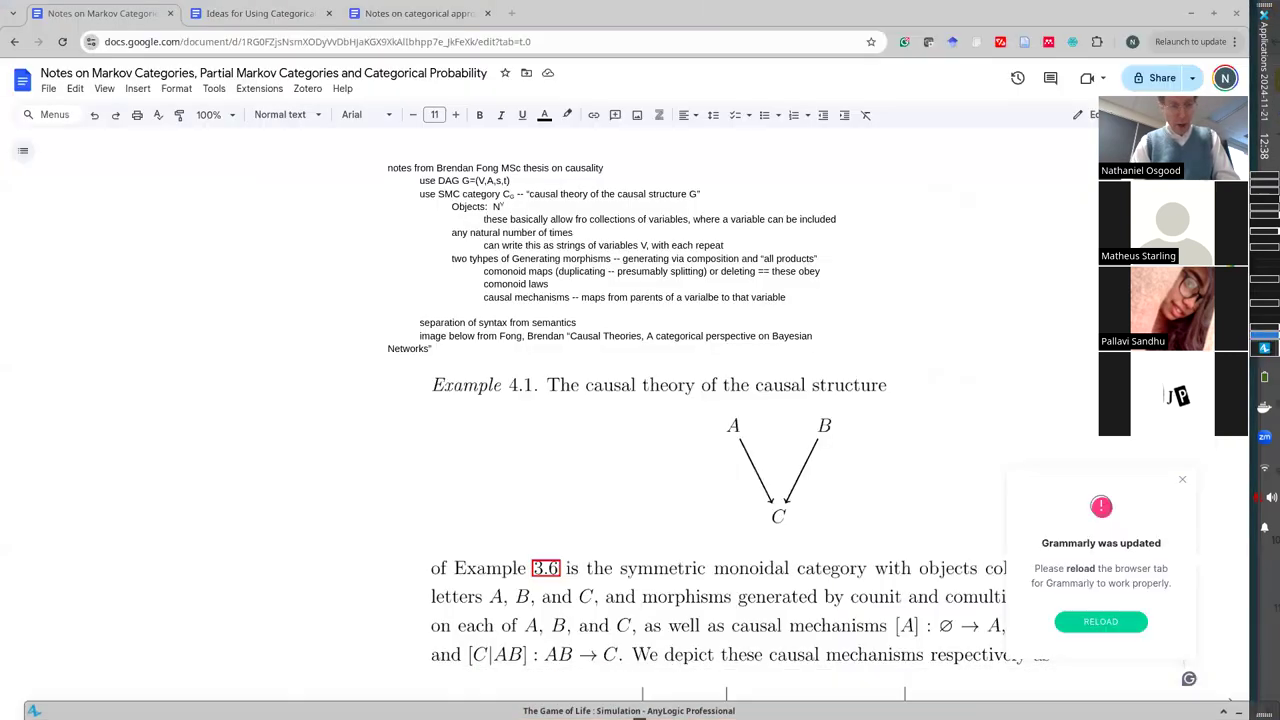
key("alt+Tab")
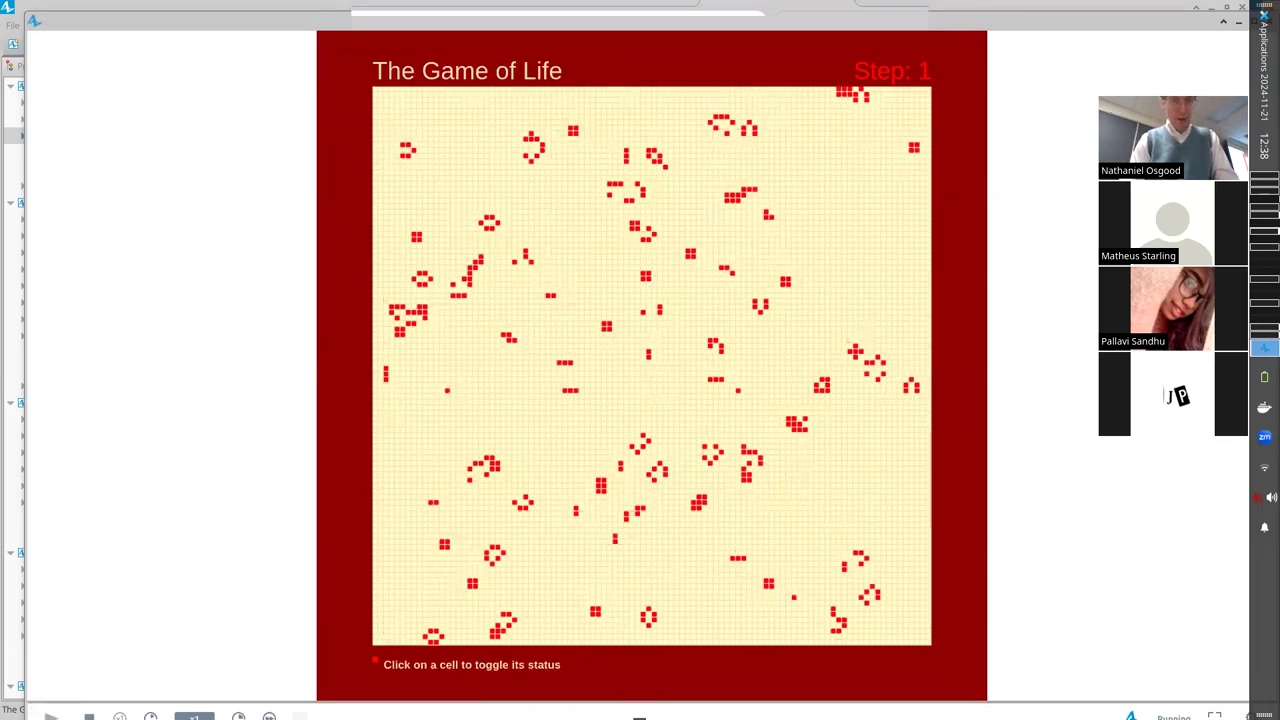
- Pause the Game of Life simulation with the grid still at Step 1
left_click(50, 716)
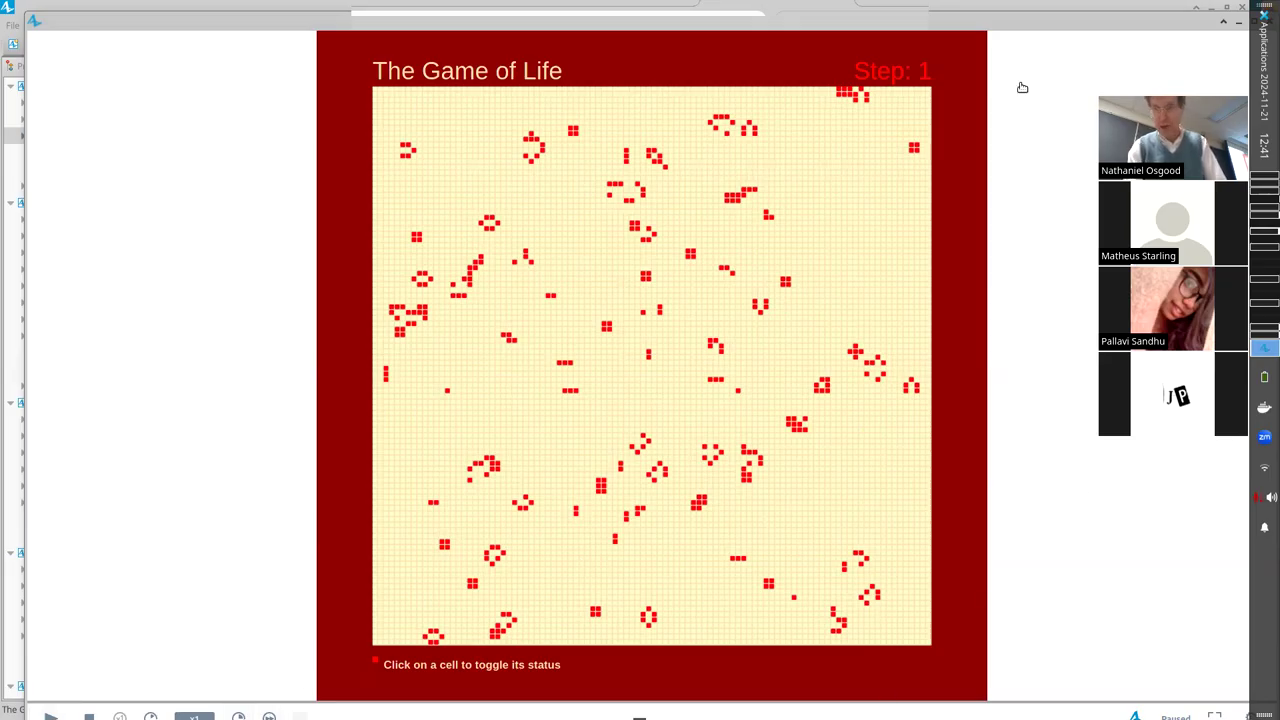
- Restore the model editor from full screen to a smaller window
left_click(1036, 12)
double_click(966, 17)
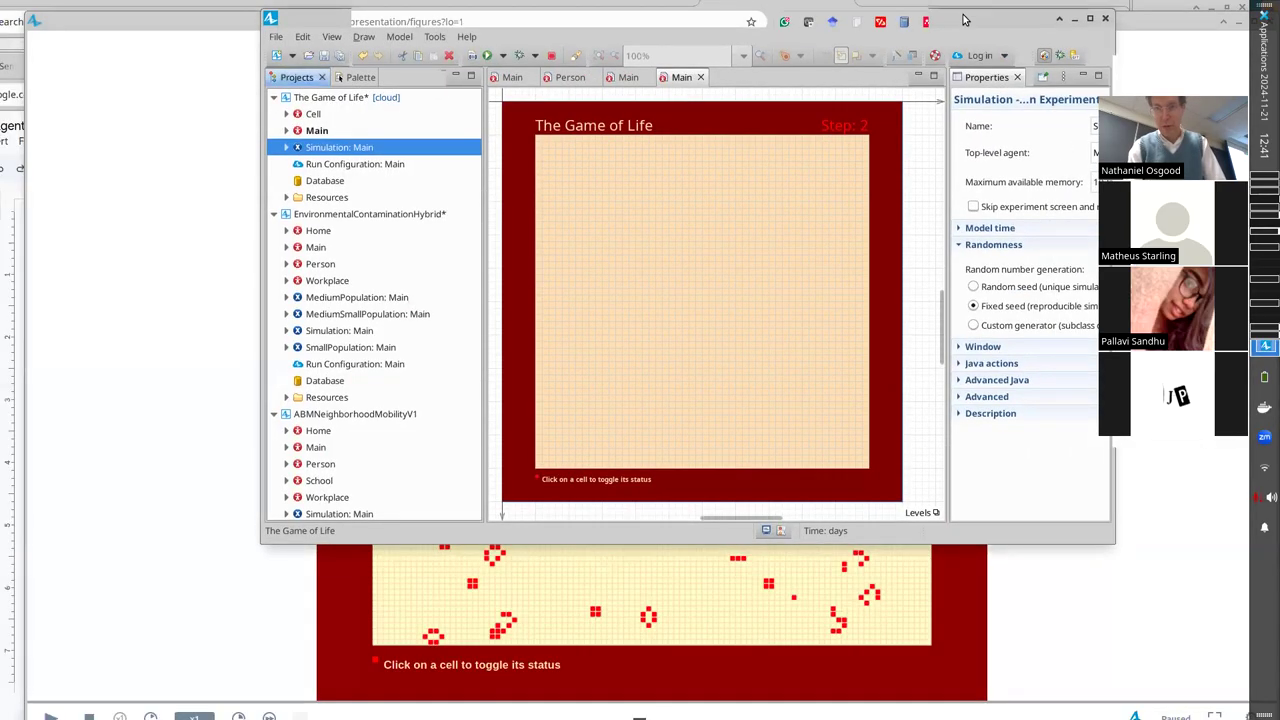
double_click(966, 18)
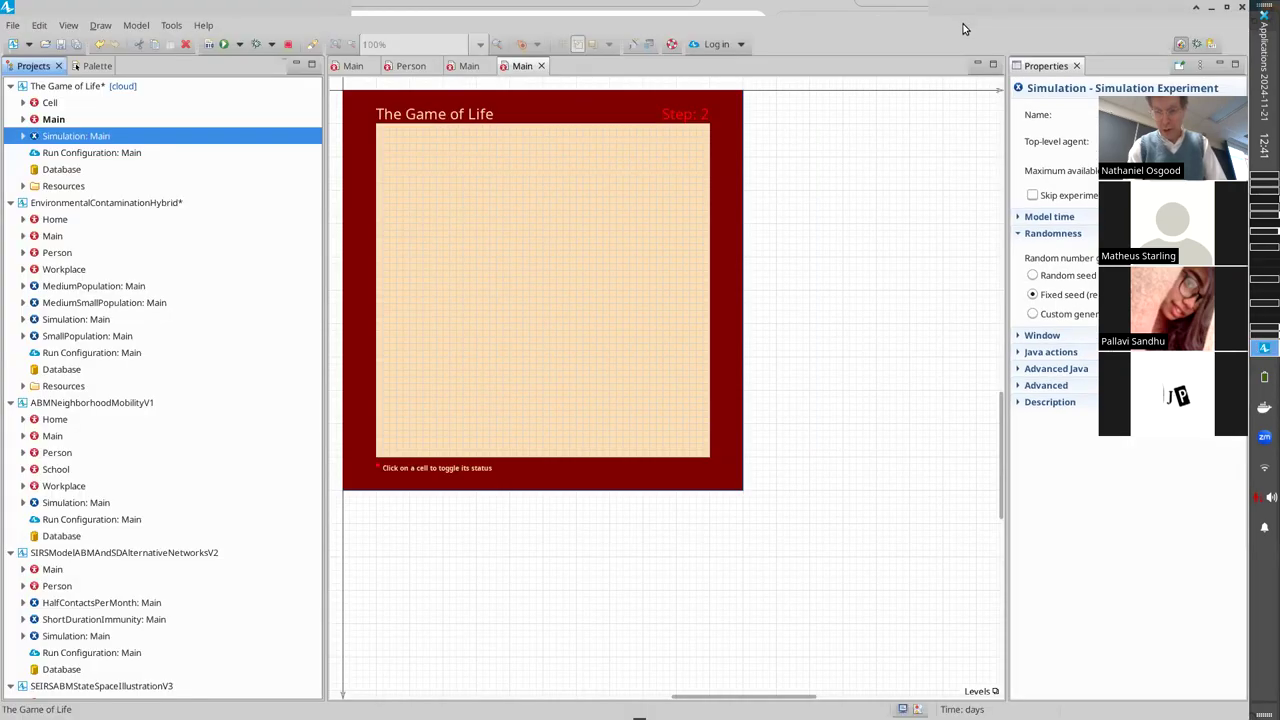
double_click(1100, 8)
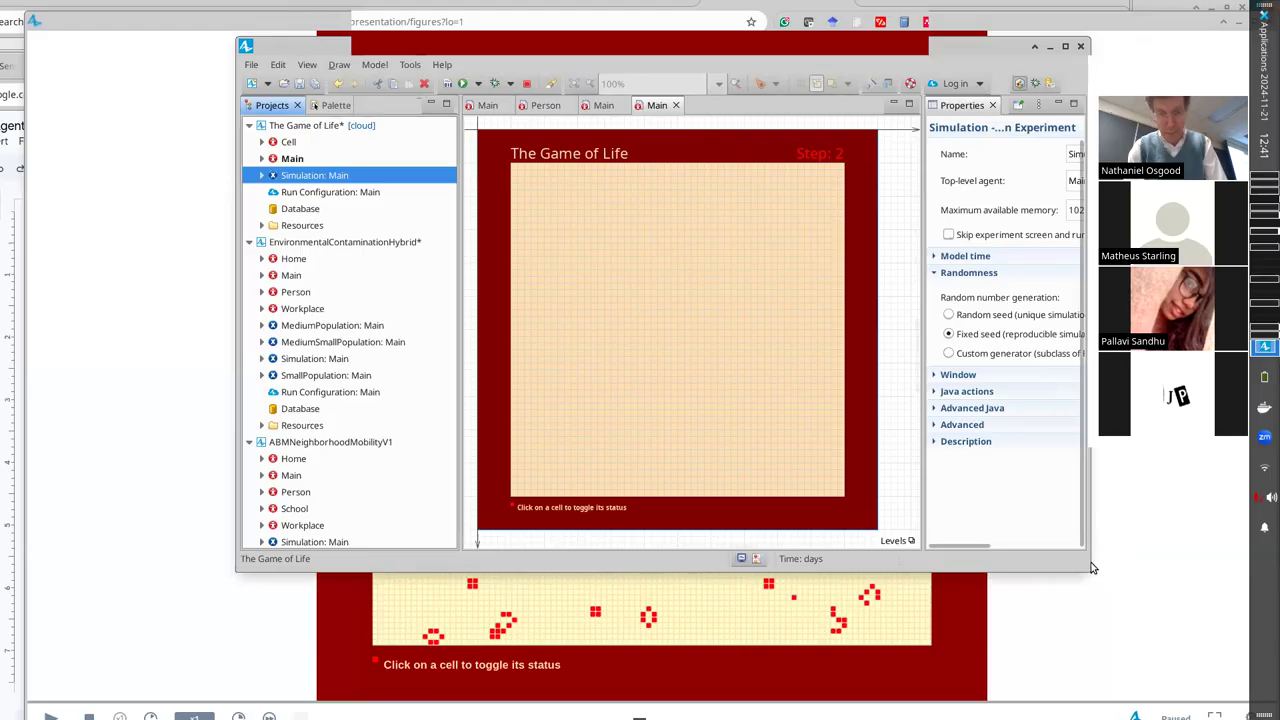
- Shrink, move and enlarge the run window, then step the grid forward to 2.85 days
key("alt+Tab")
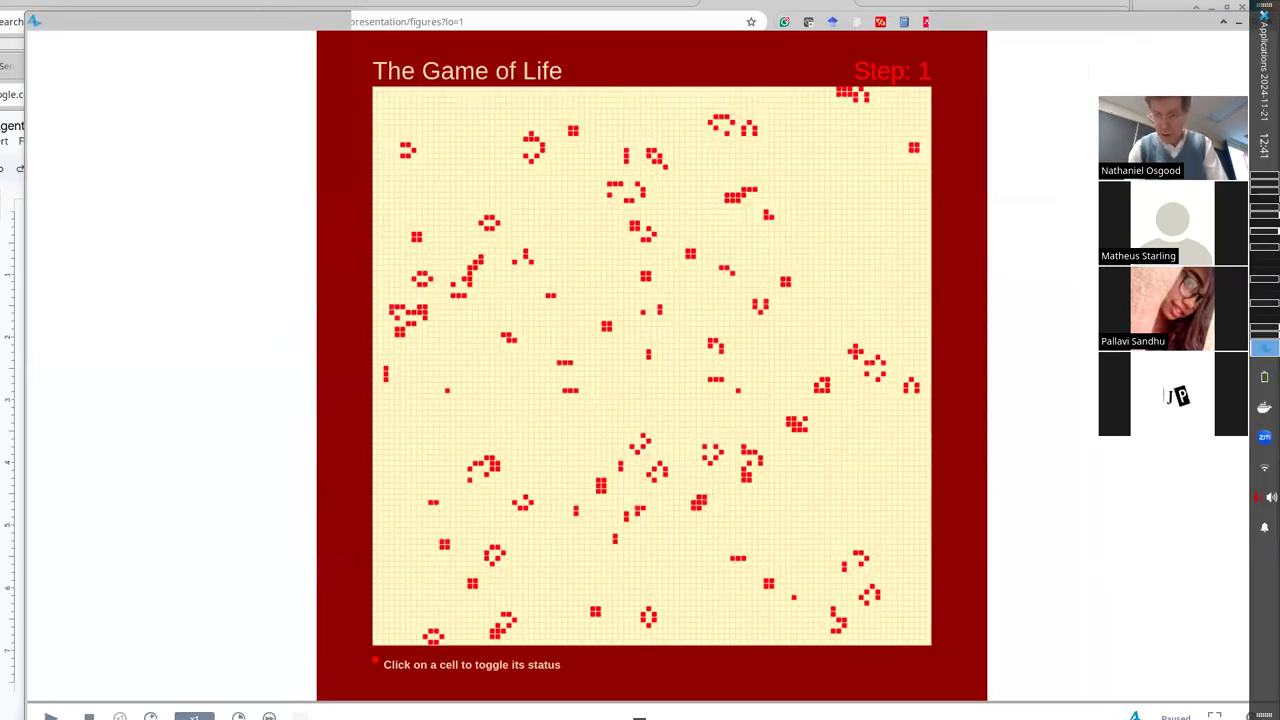
key("super+Down")
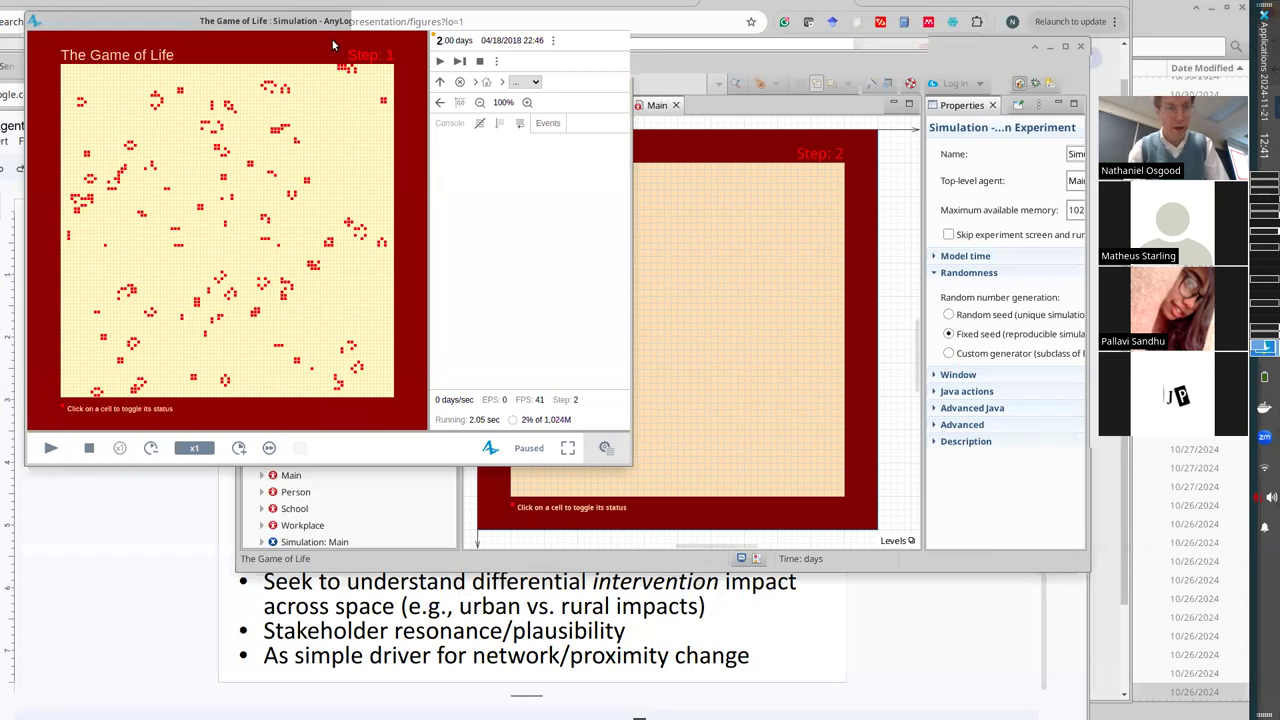
left_click_drag(305, 24, 291, 76)
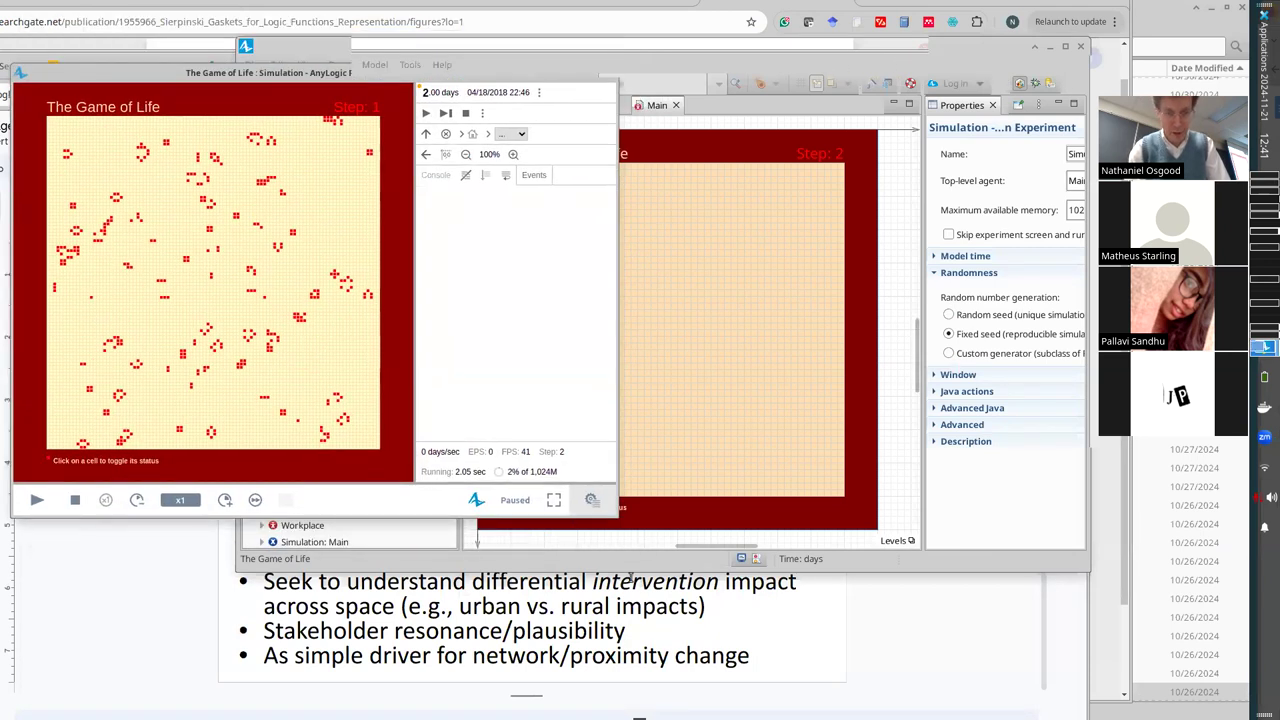
left_click_drag(618, 517, 930, 718)
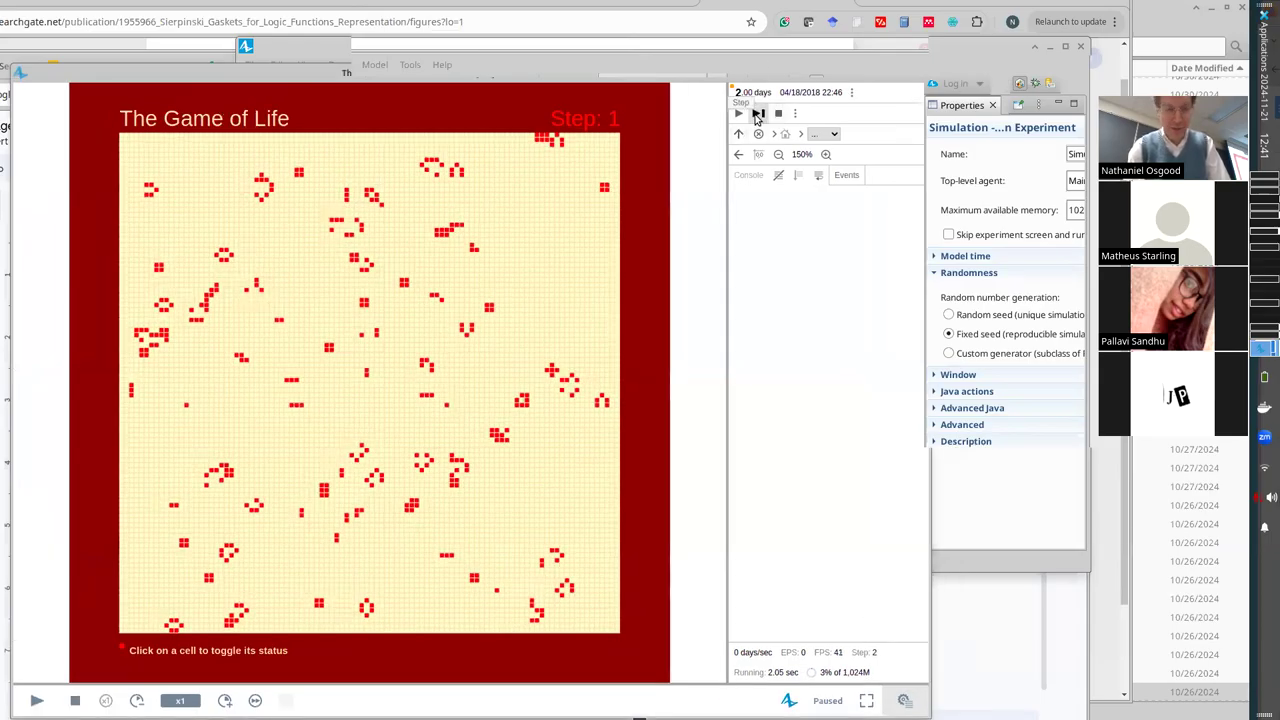
left_click(757, 114)
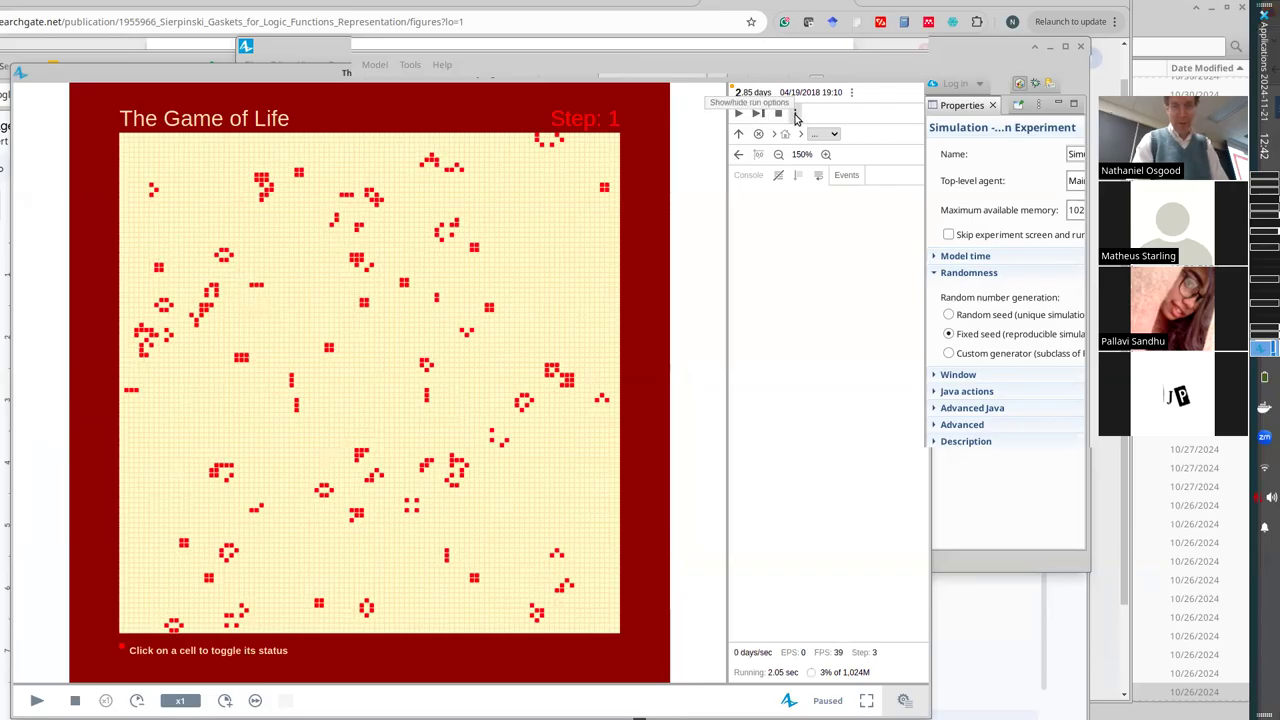
- Set Run for to 1 day, run the model, step once, and resume running
left_click(795, 113)
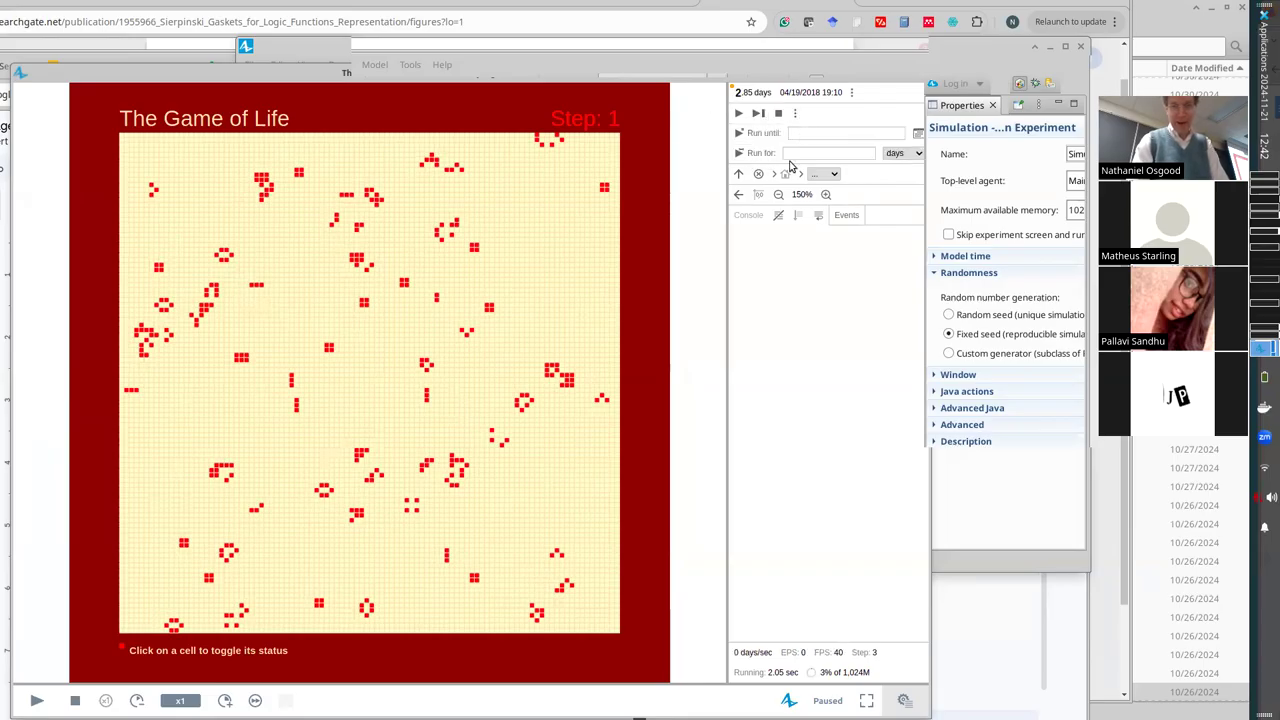
left_click(789, 153)
type("1")
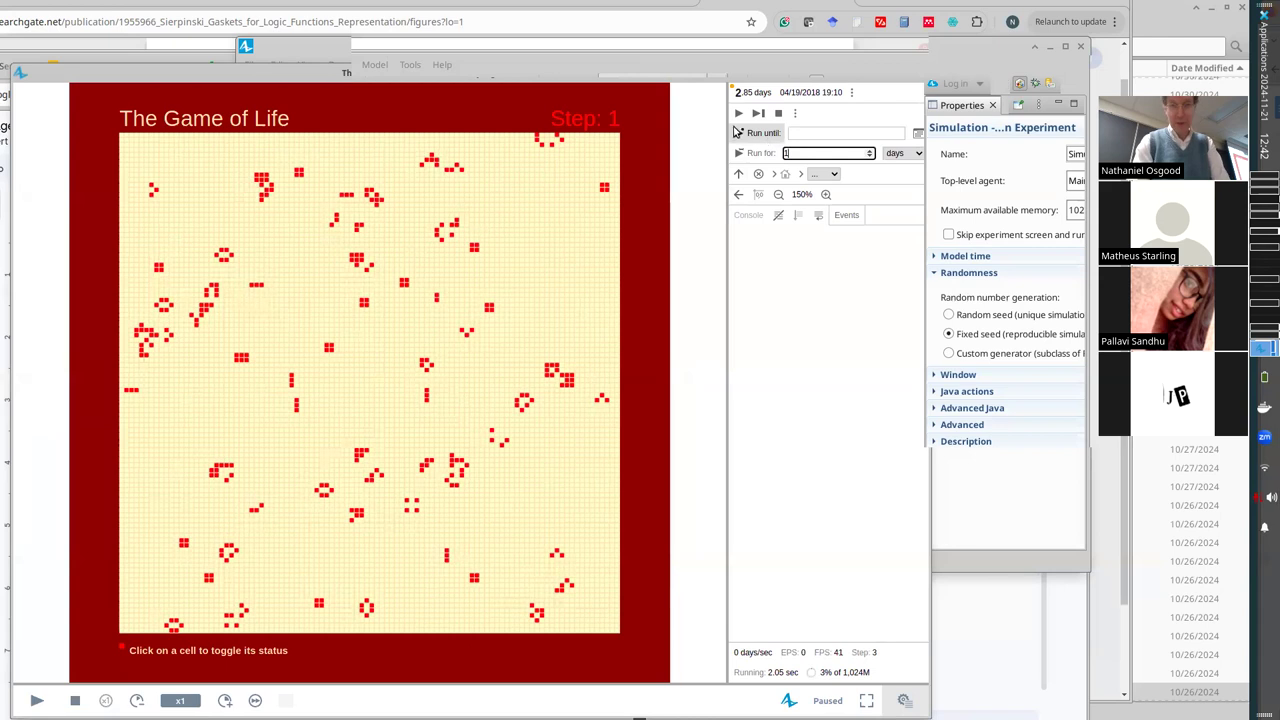
left_click(739, 153)
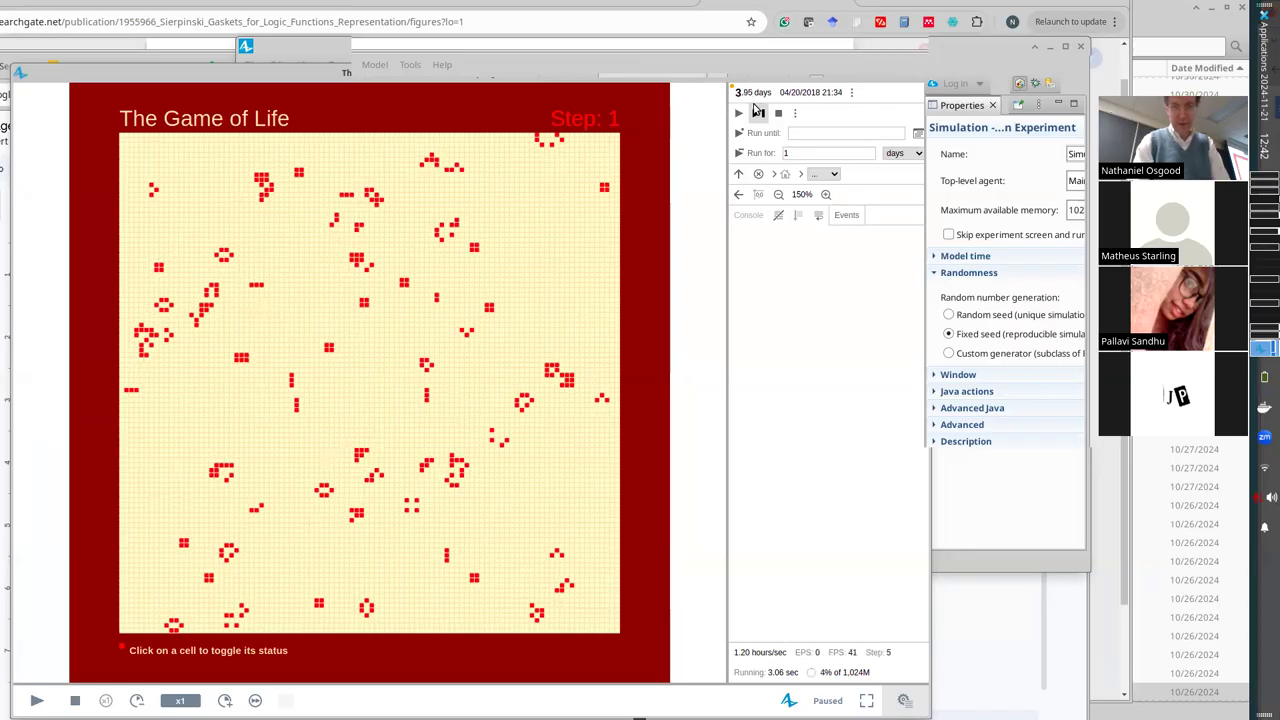
left_click(758, 113)
left_click(739, 113)
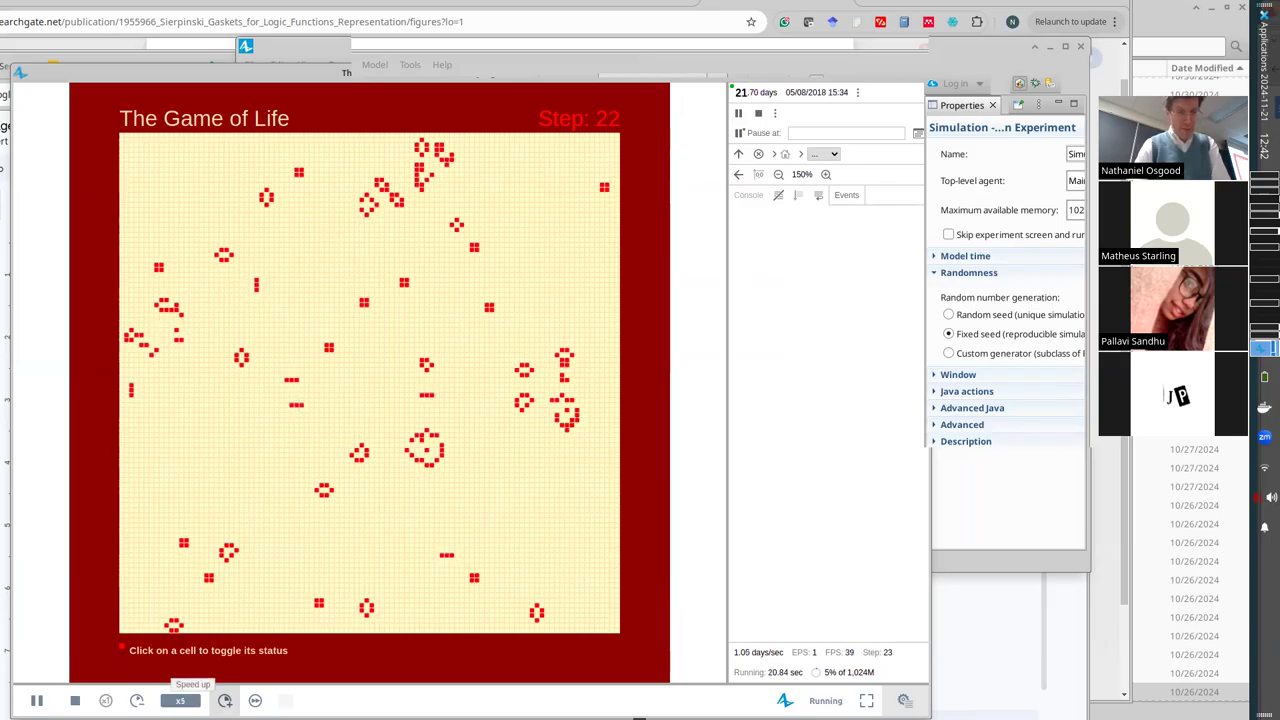
- Raise the speed to x10 and toggle four cells in stable blocks and a blinker
left_click(225, 700)
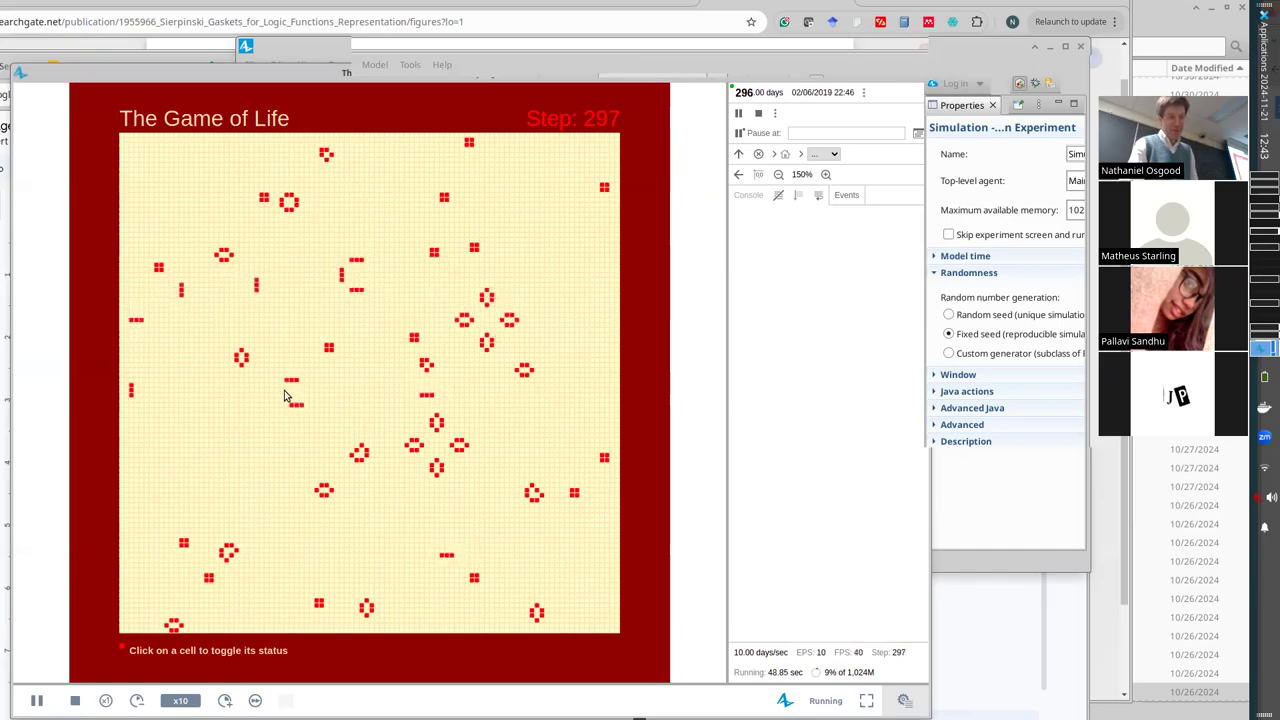
left_click(333, 356)
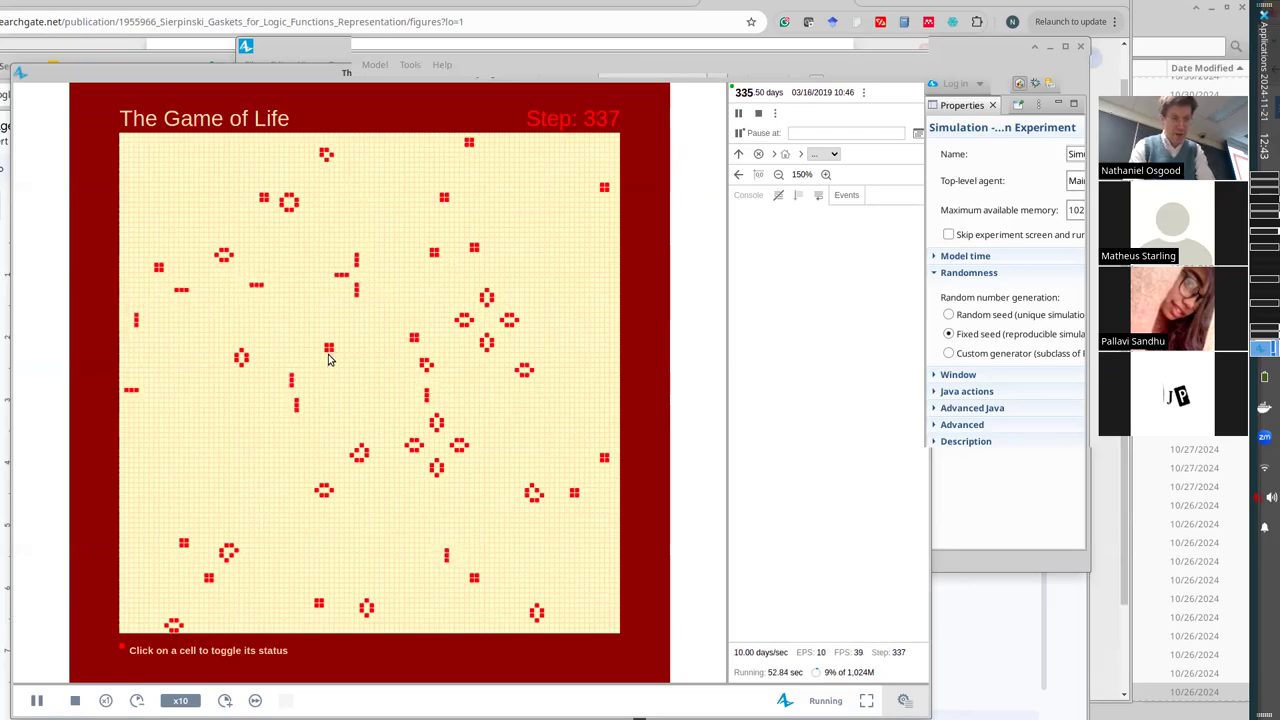
left_click(327, 356)
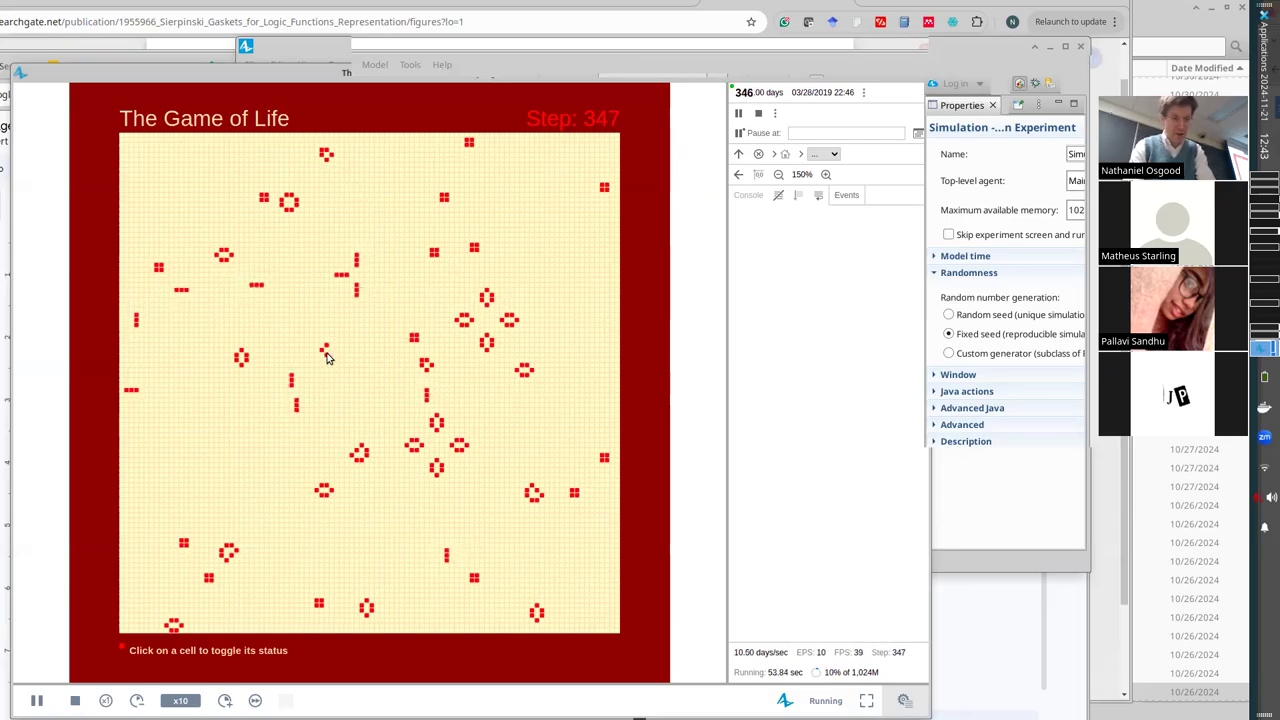
left_click(241, 362)
left_click(289, 388)
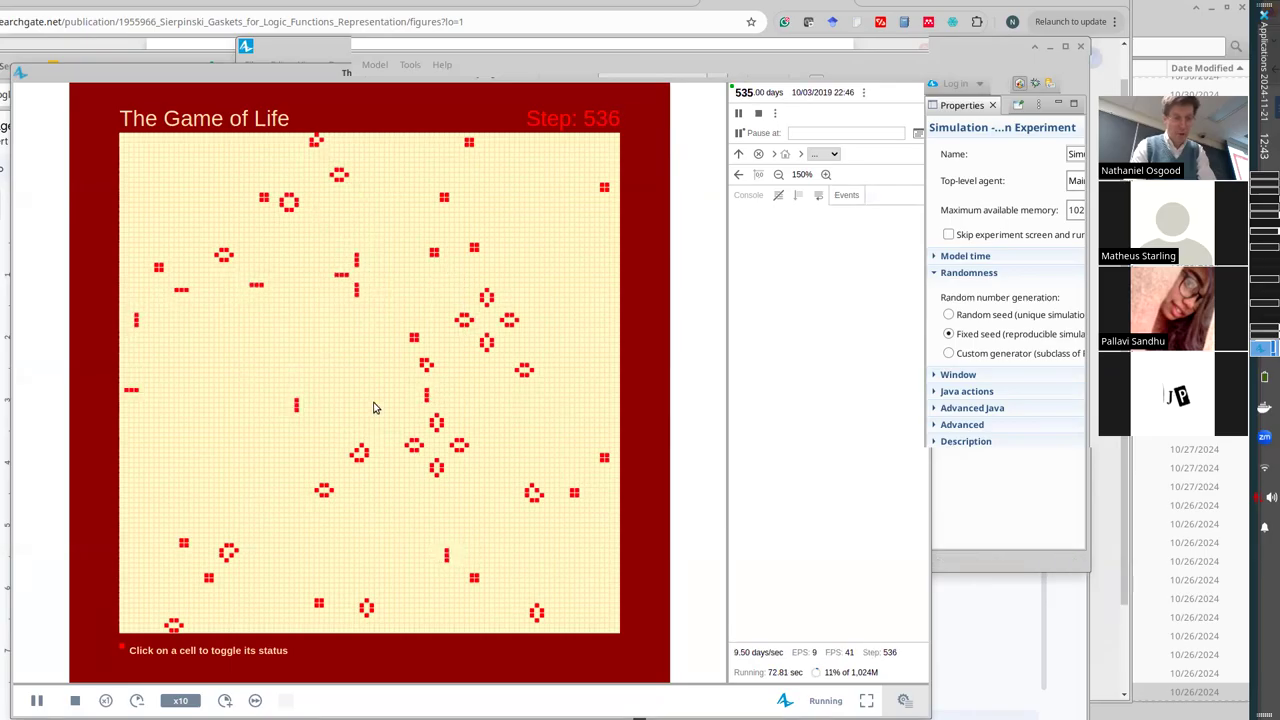
- Stop the running Game of Life simulation and start it over from the beginning
left_click(74, 700)
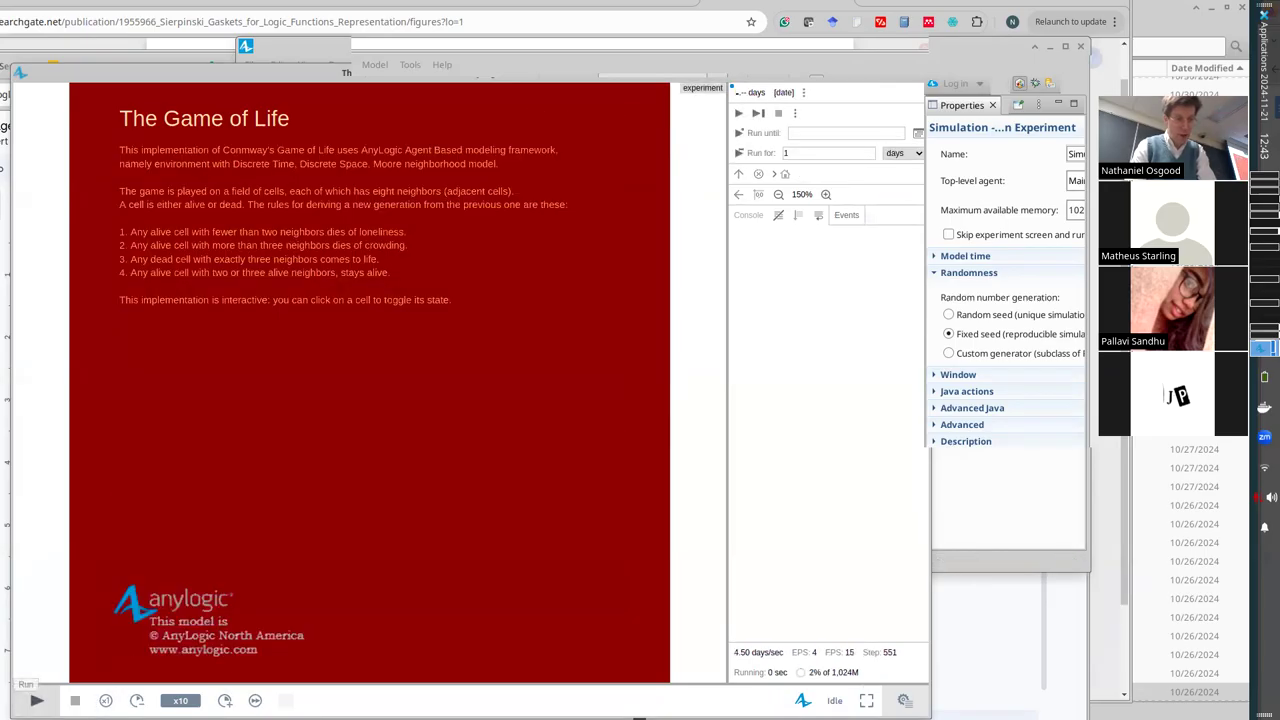
left_click(36, 700)
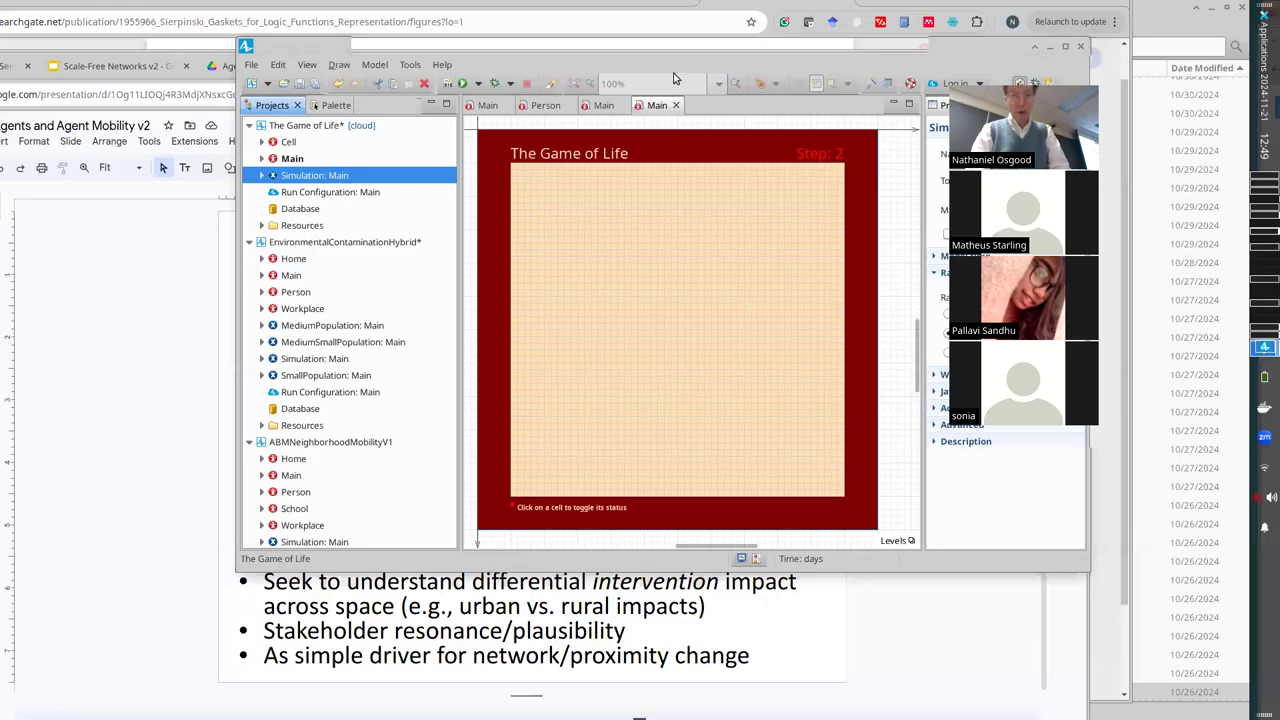
- Switch back to the Chrome window showing the Google Slides lecture deck
key("alt+Tab")
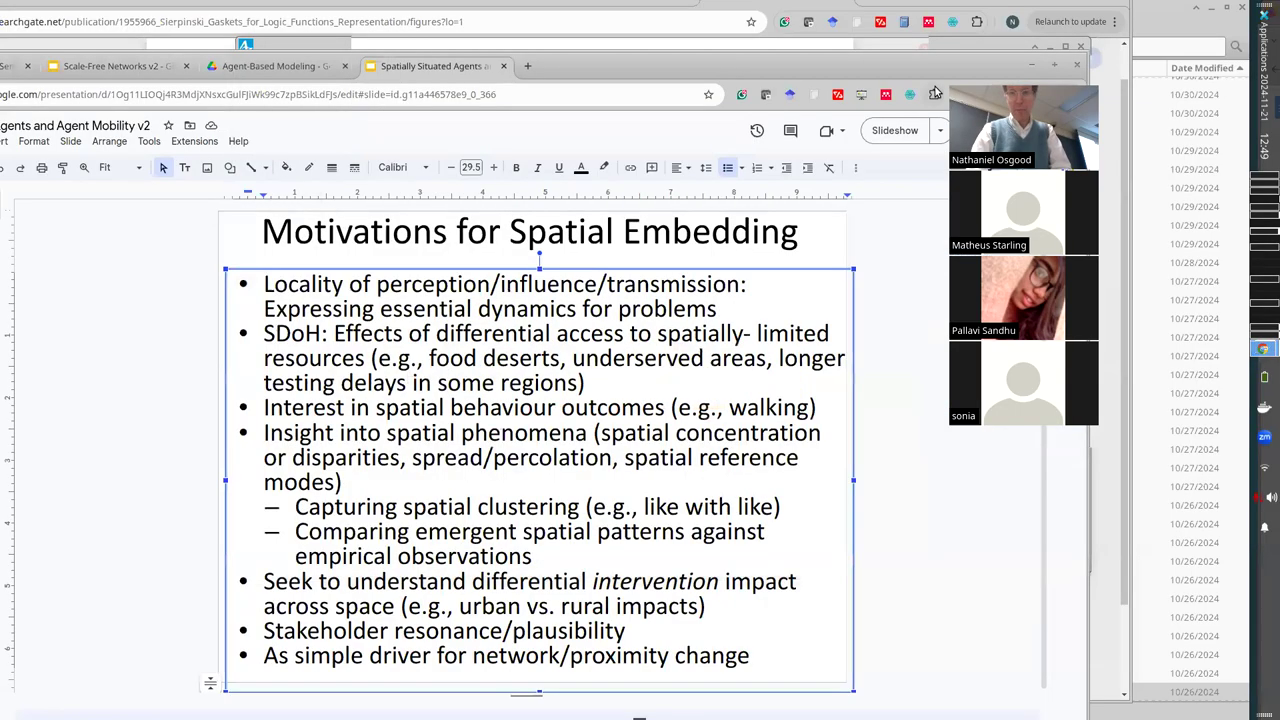